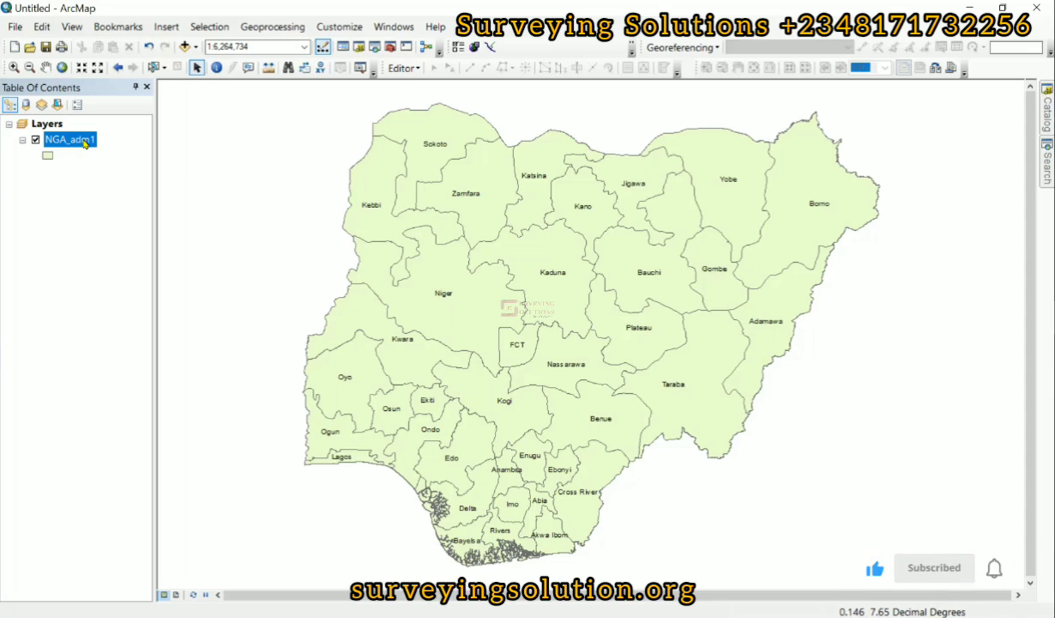
# - Review the attribute table of the NGA_adm1 layer, then close it
pyautogui.rightClick(85, 143)
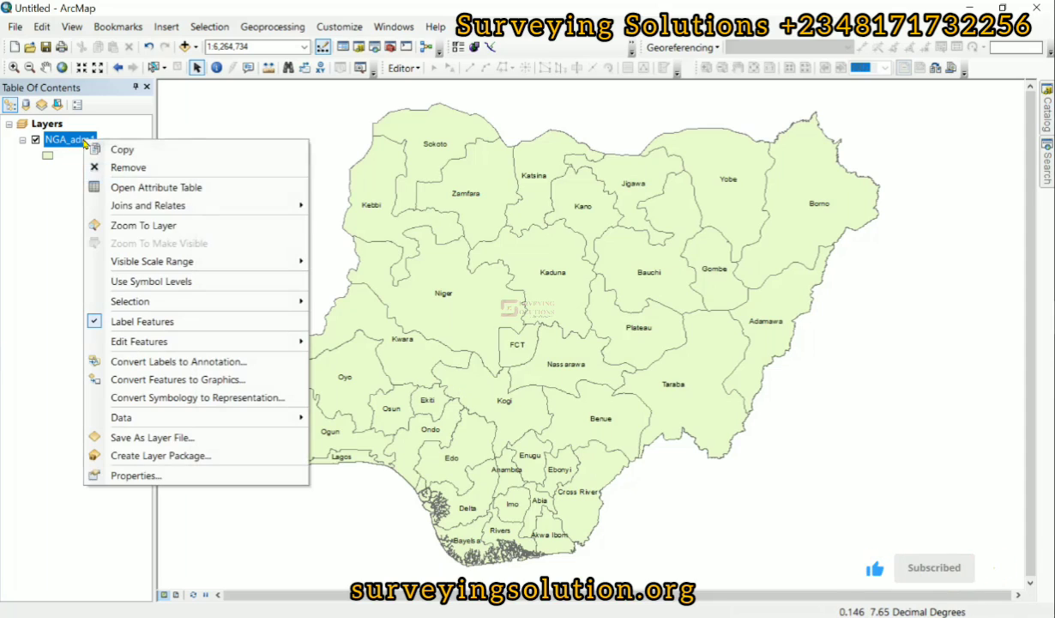
pyautogui.click(169, 189)
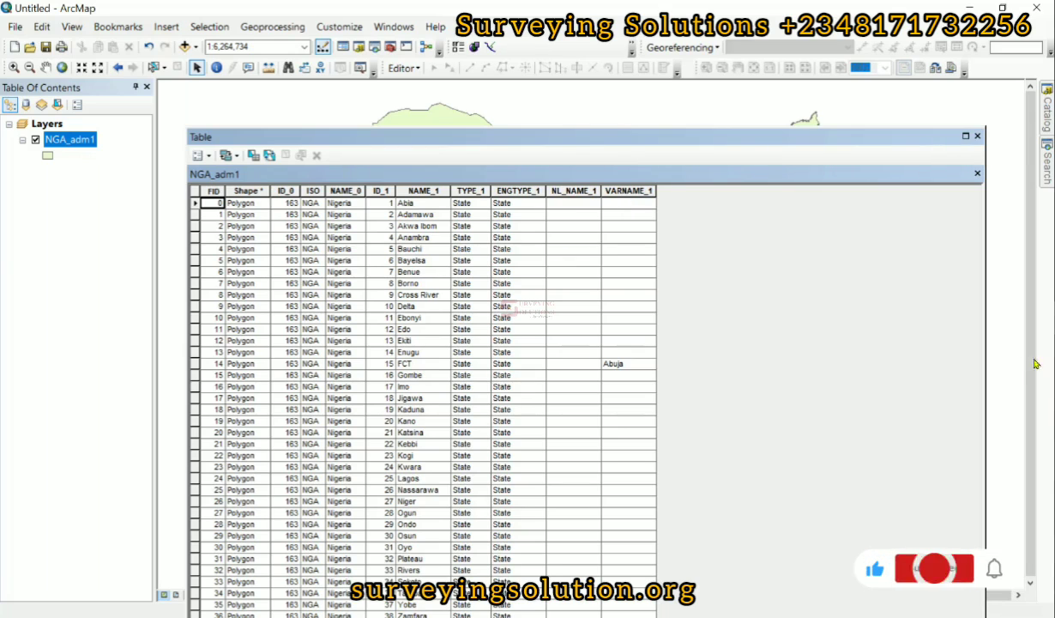
pyautogui.hotkey('alt', 'Tab')
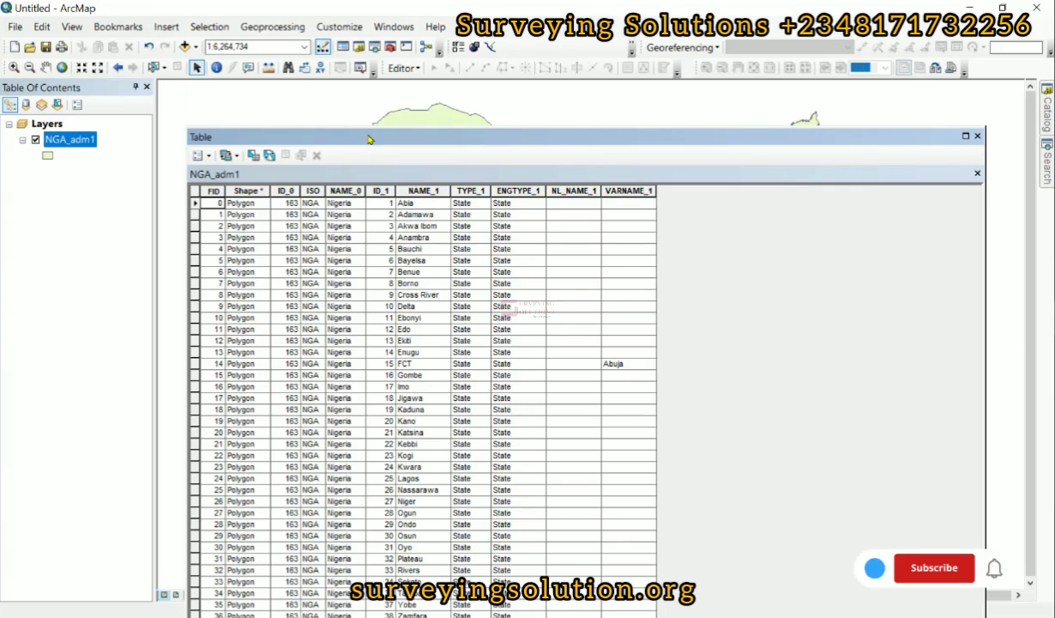
pyautogui.moveTo(365, 133); pyautogui.dragTo(354, 94)
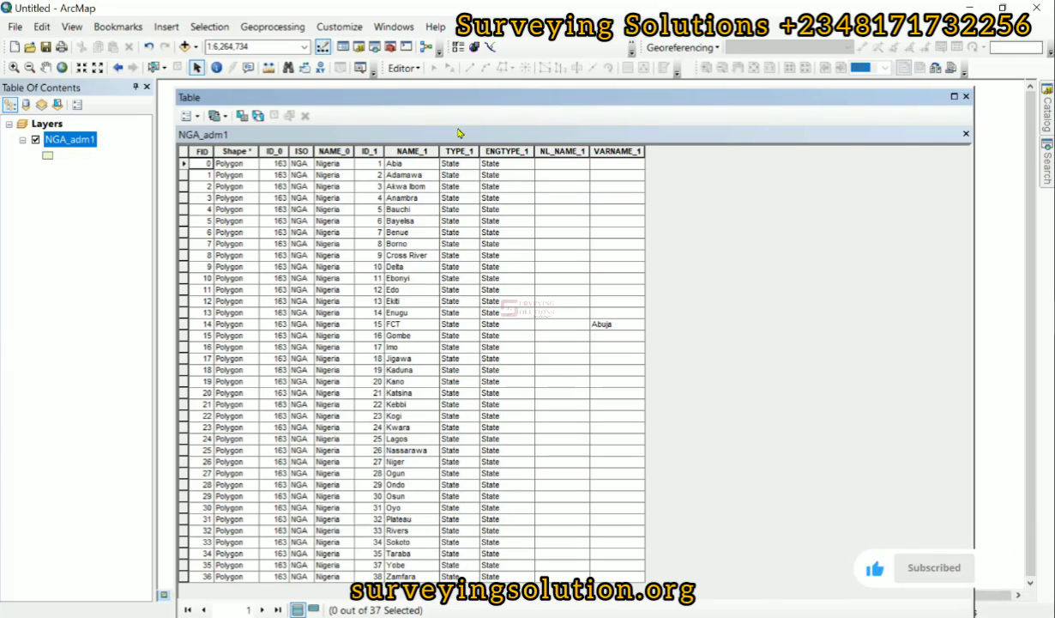
pyautogui.click(967, 97)
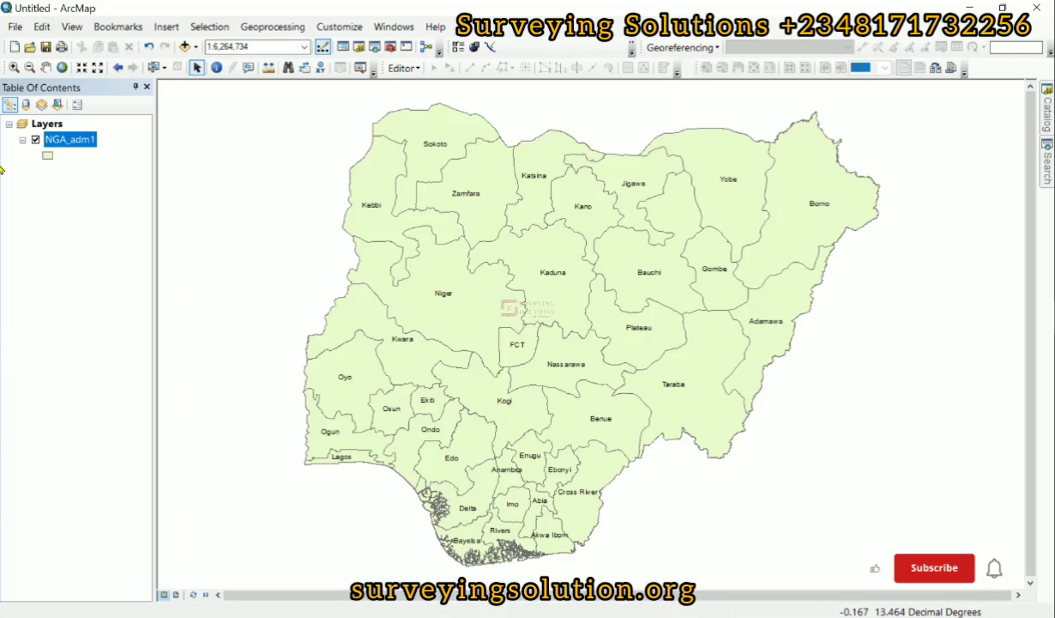
# - Start a join on the NGA_adm1 layer that joins attributes from a table, based on the NAME_1 field
pyautogui.rightClick(85, 144)
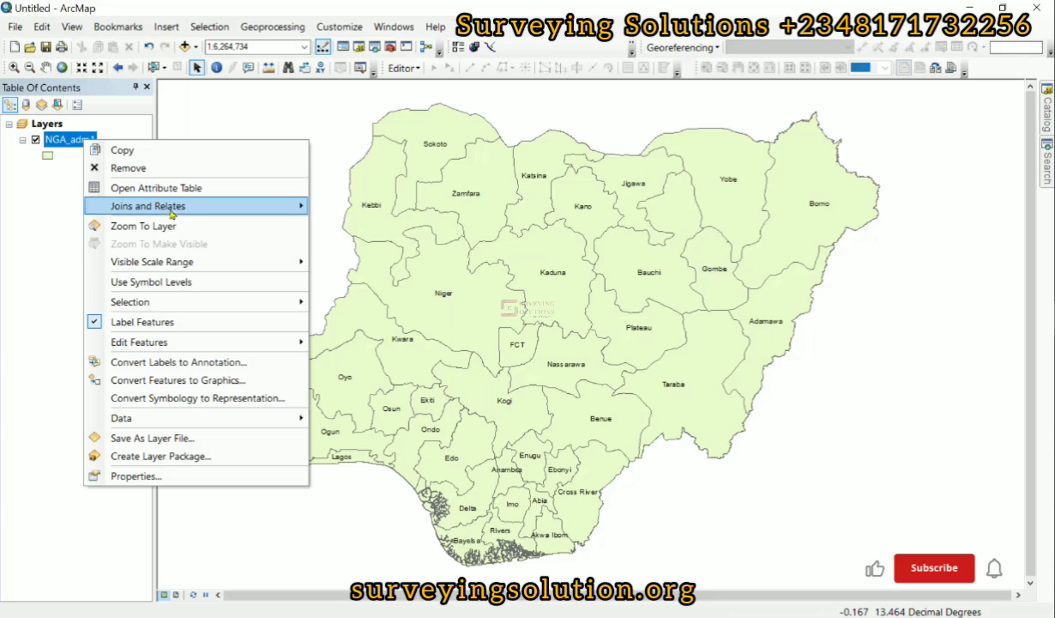
pyautogui.moveTo(174, 212)
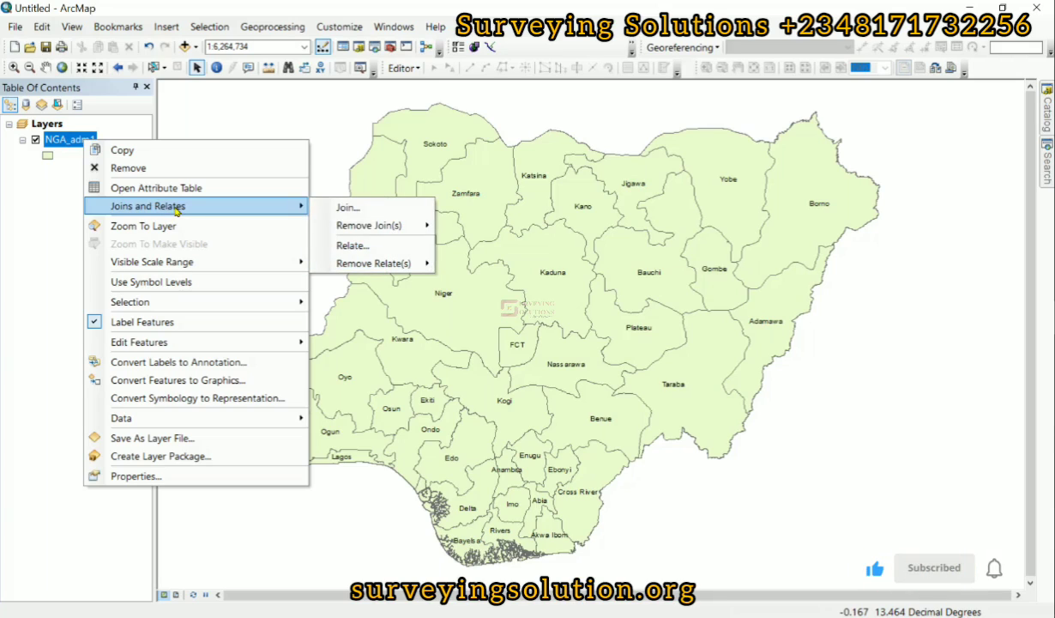
pyautogui.click(363, 211)
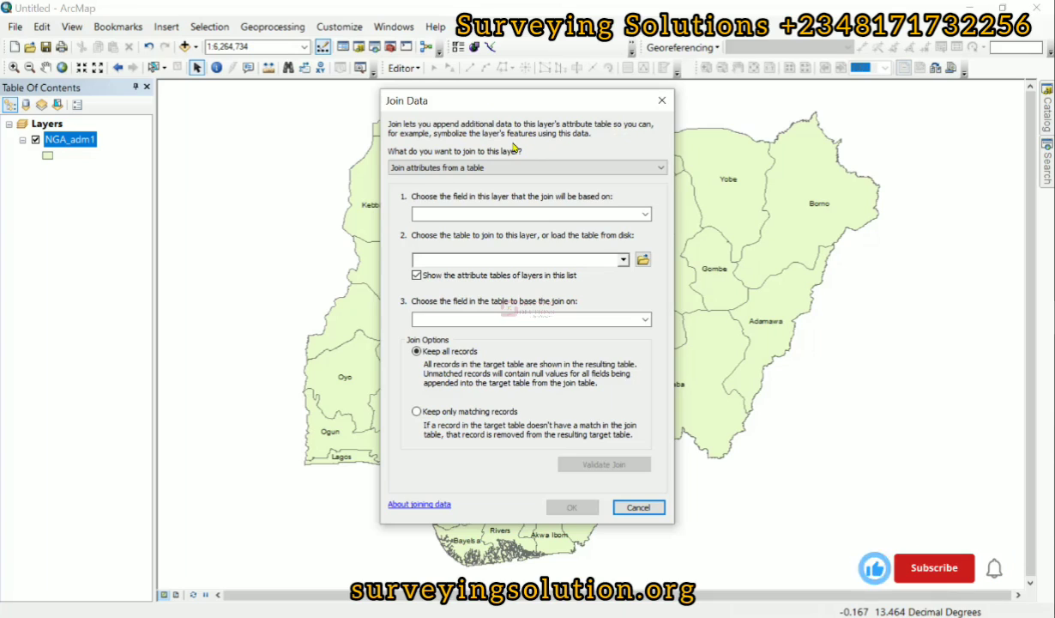
pyautogui.click(442, 168)
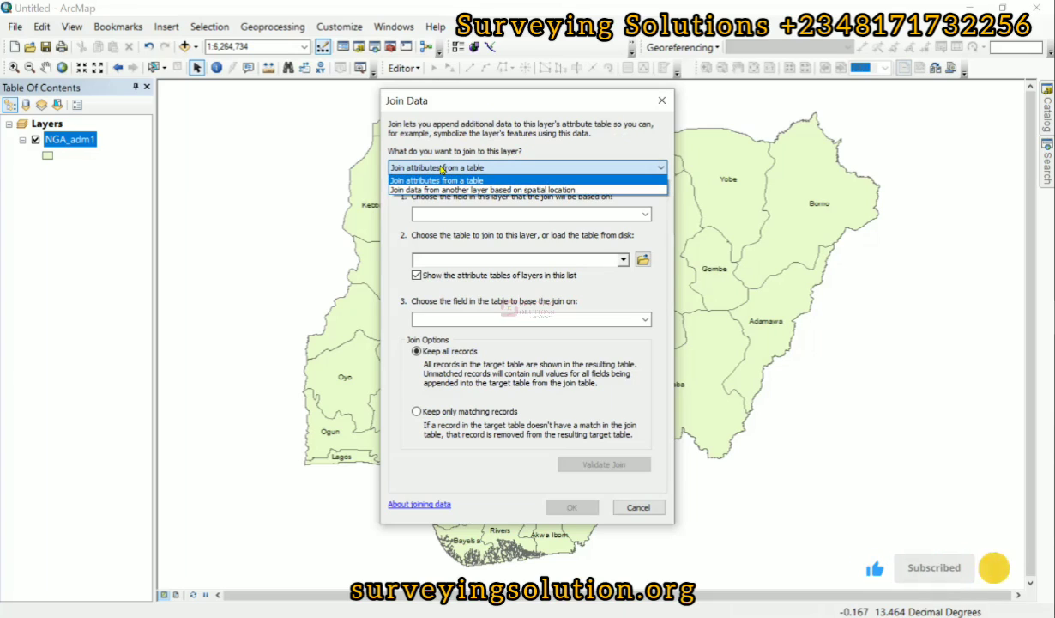
pyautogui.click(439, 180)
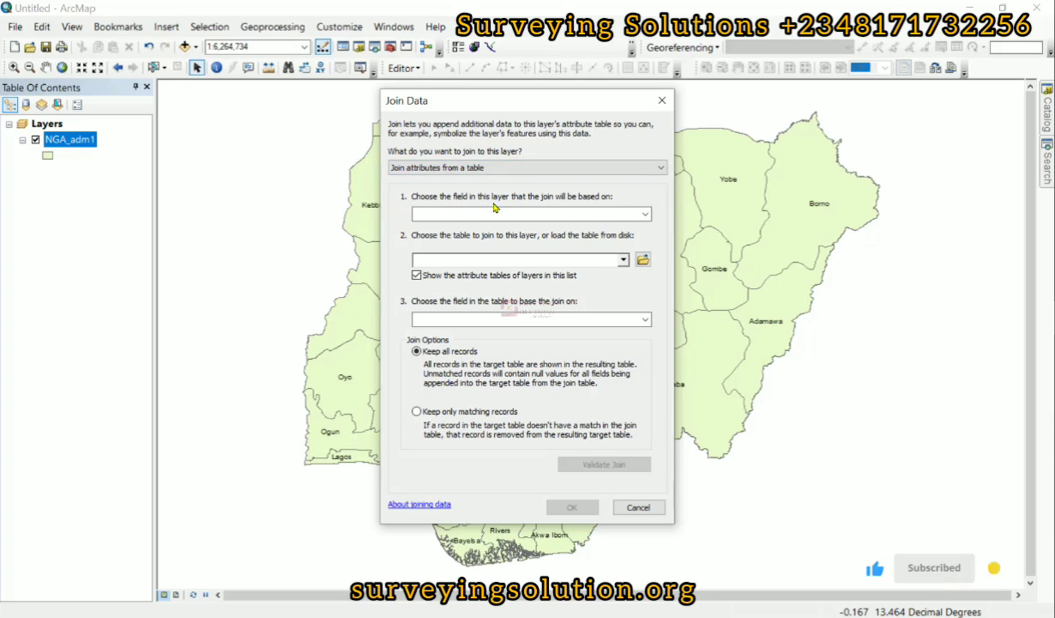
pyautogui.click(645, 214)
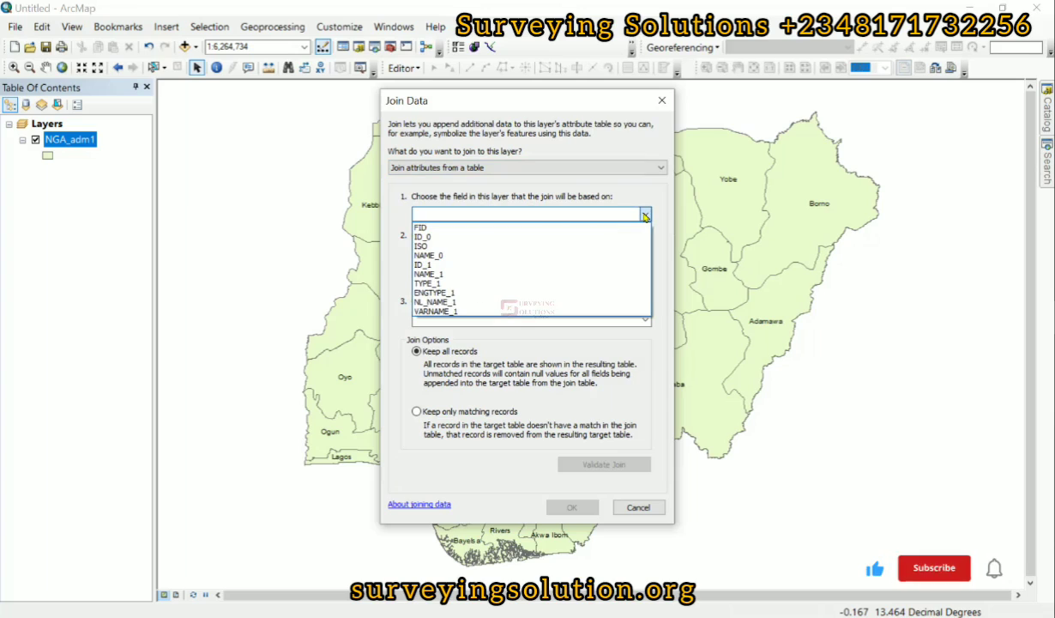
pyautogui.click(433, 275)
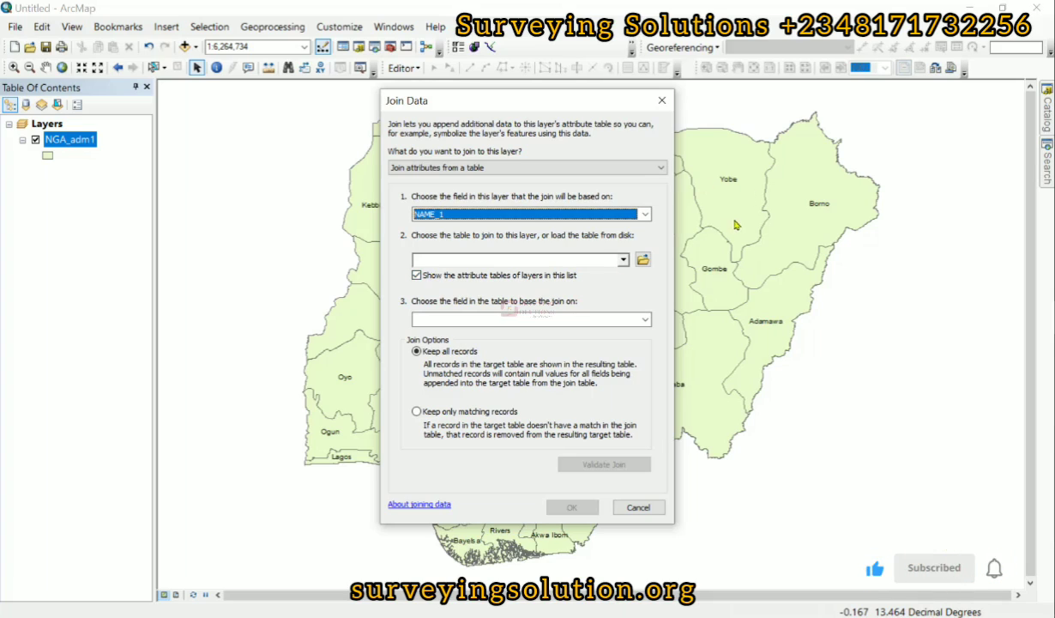
# - Load State_Info.csv from disk as the table to join and base the join on its STATE field
pyautogui.click(624, 260)
pyautogui.click(603, 256)
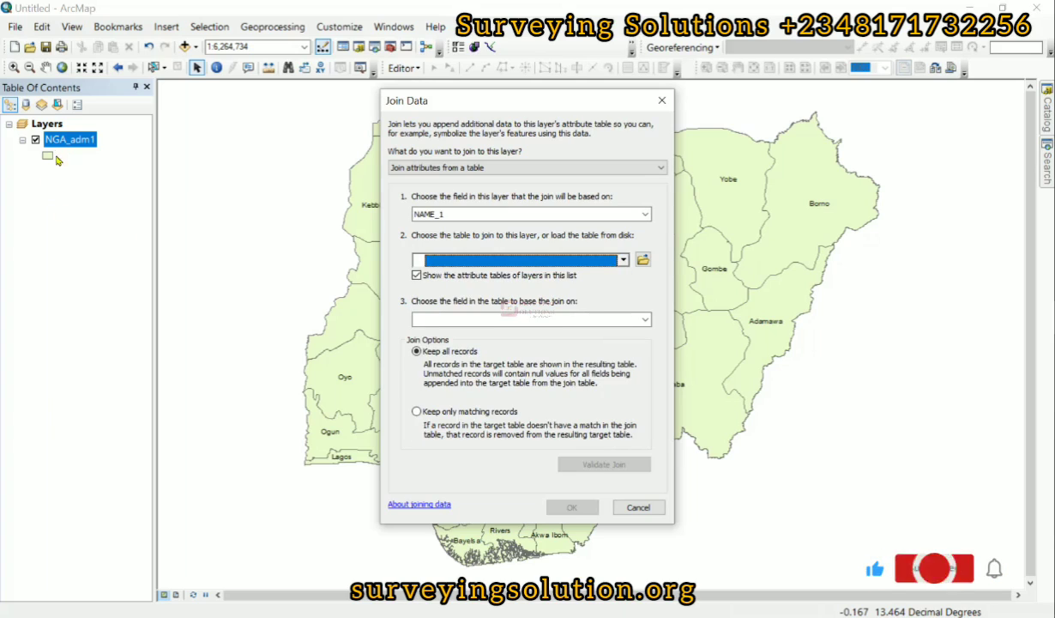
pyautogui.click(643, 260)
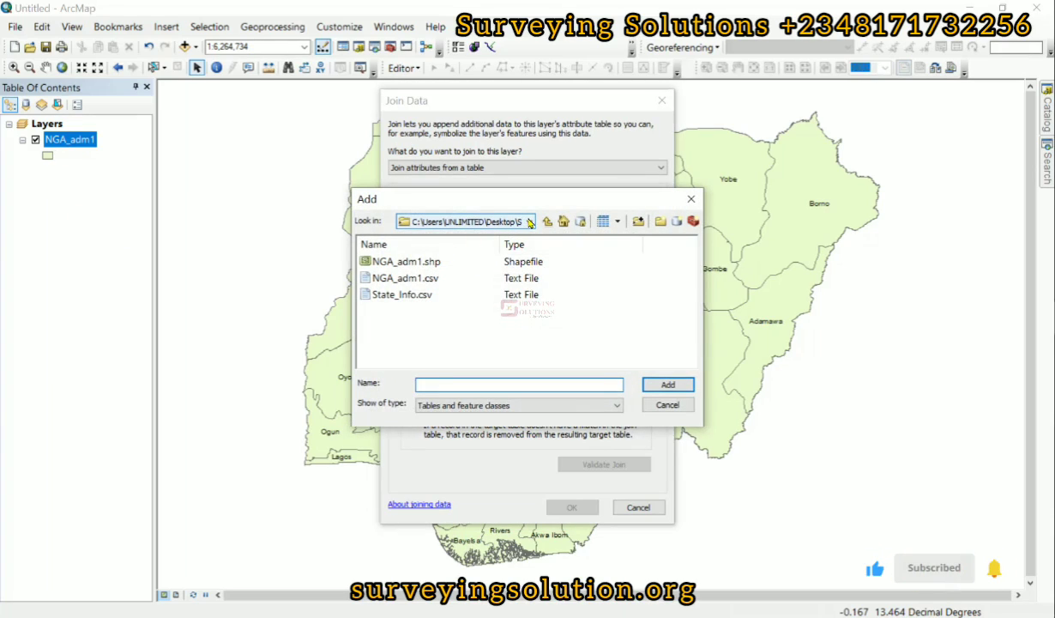
pyautogui.click(411, 294)
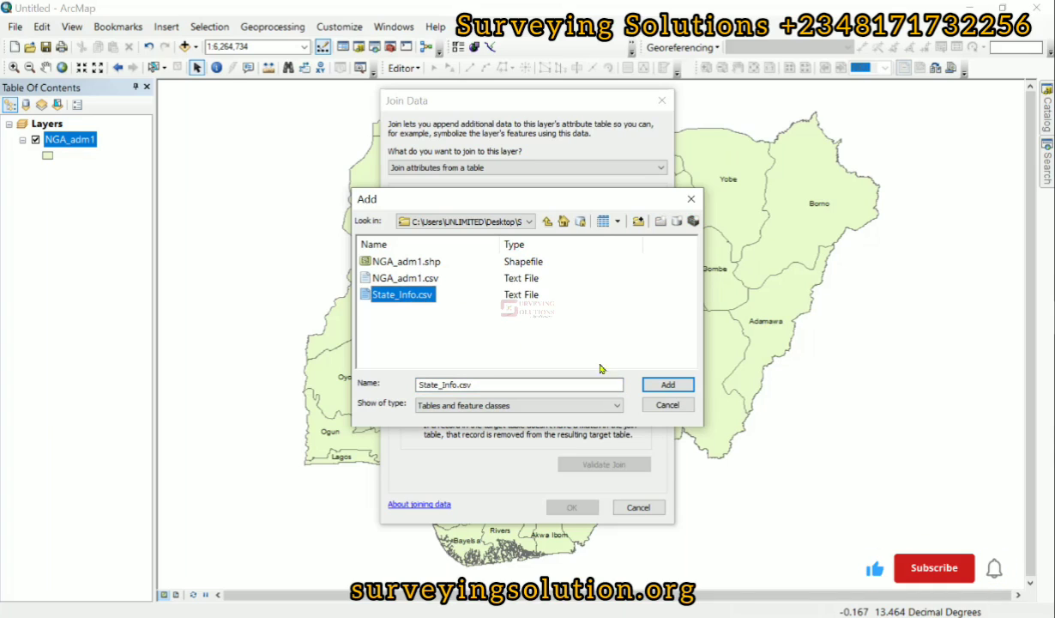
pyautogui.click(670, 385)
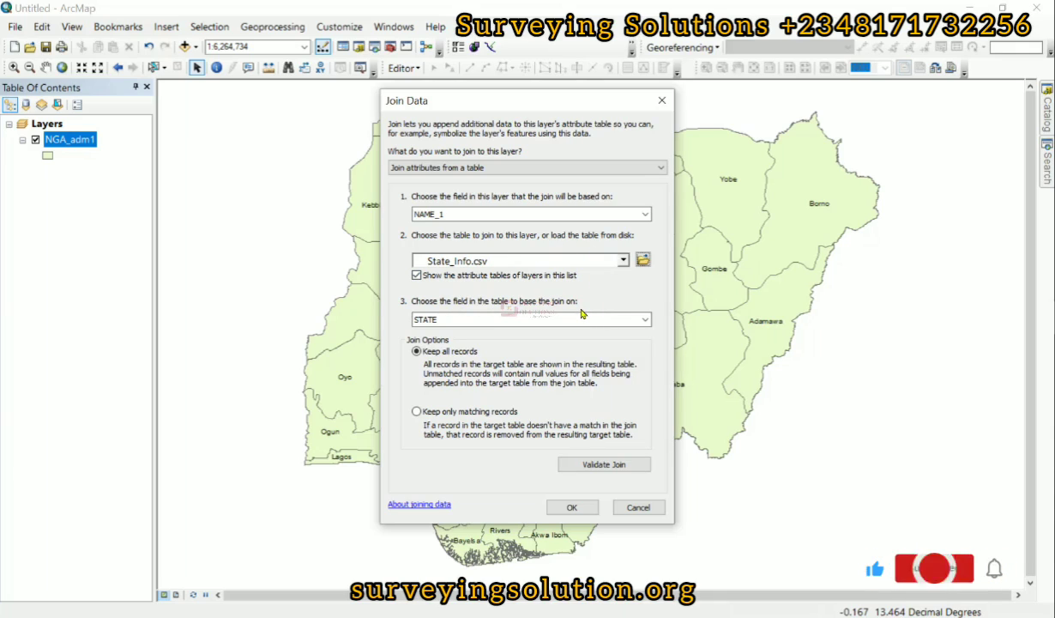
pyautogui.click(645, 319)
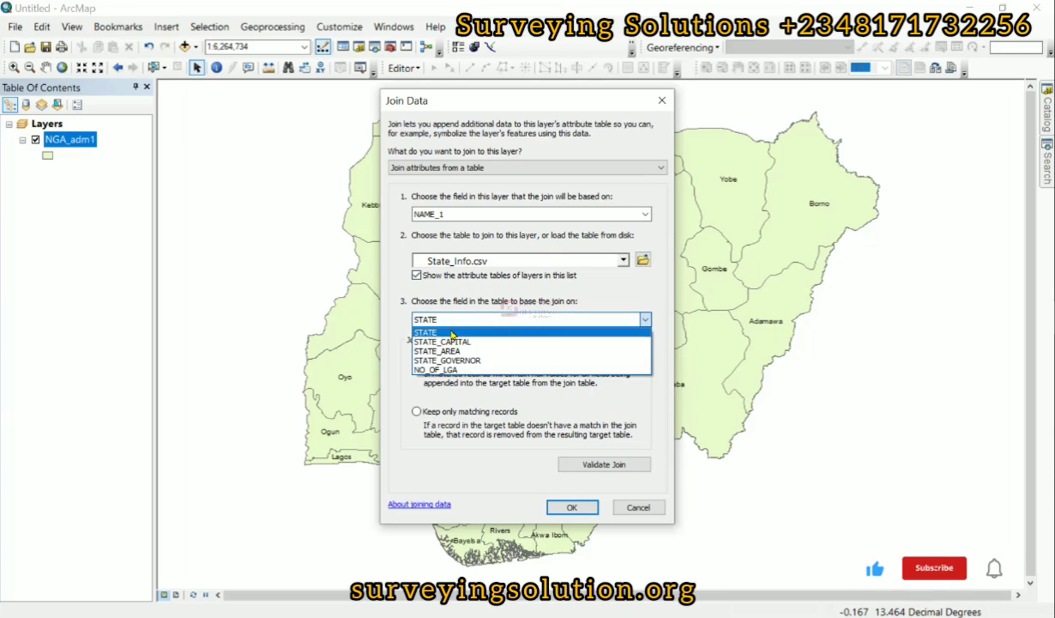
pyautogui.click(452, 333)
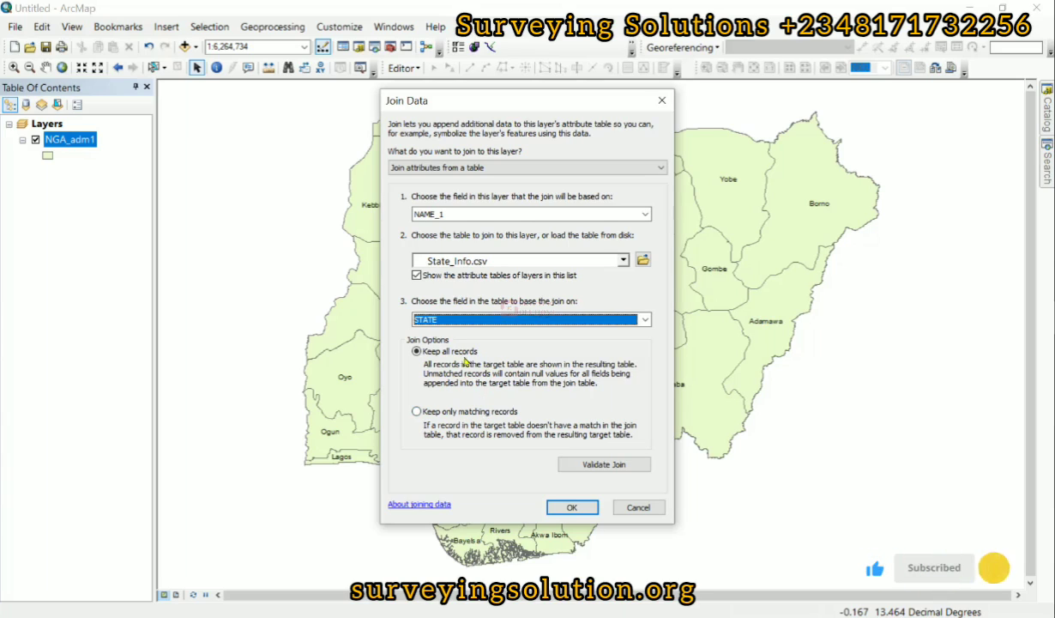
# - Validate the join and apply it to the NGA_adm1 layer with all records kept
pyautogui.click(571, 466)
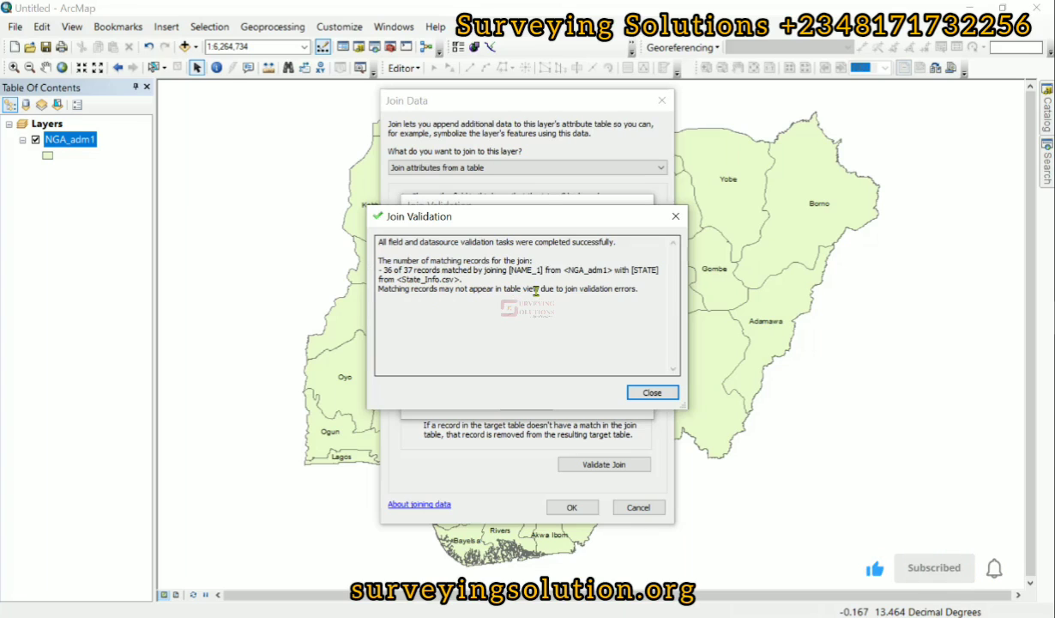
pyautogui.click(649, 393)
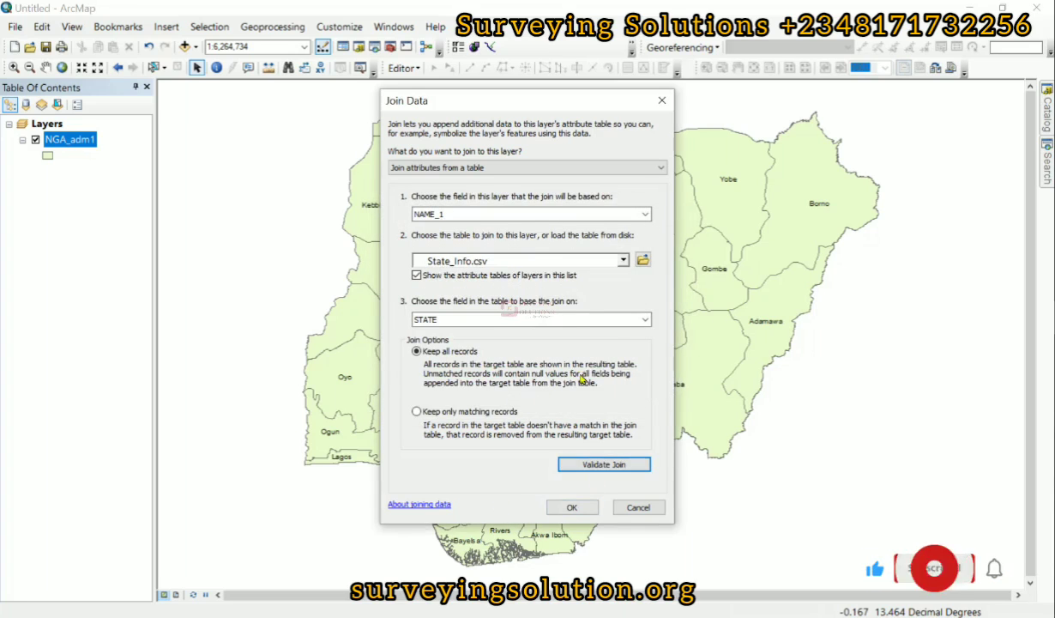
pyautogui.click(572, 508)
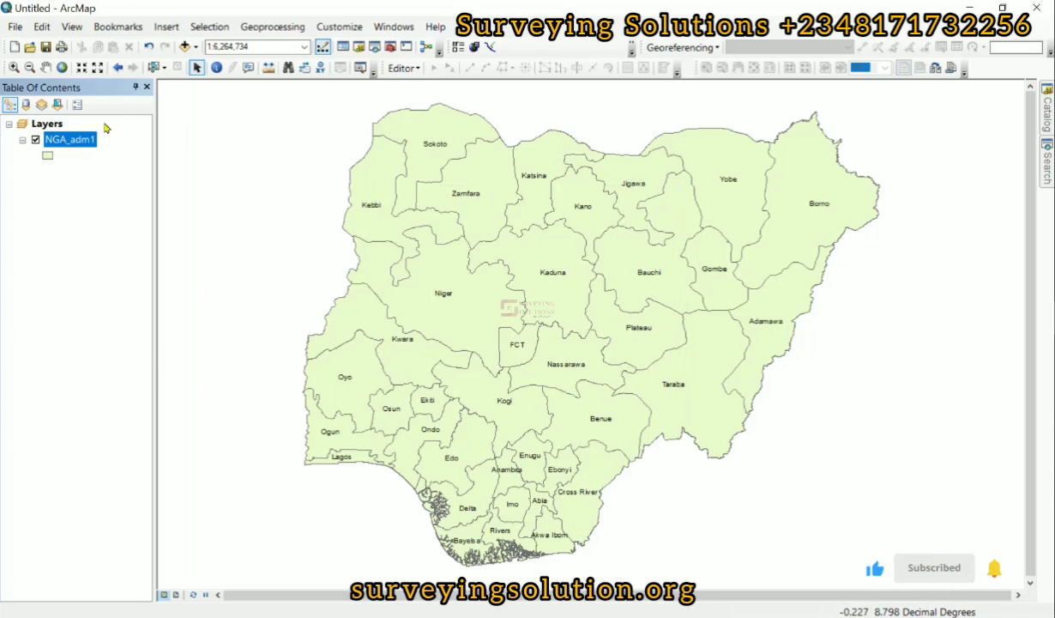
# - Examine the joined fields in the NGA_adm1 attribute table and the commands available for the STATE field, then close the table
pyautogui.rightClick(82, 147)
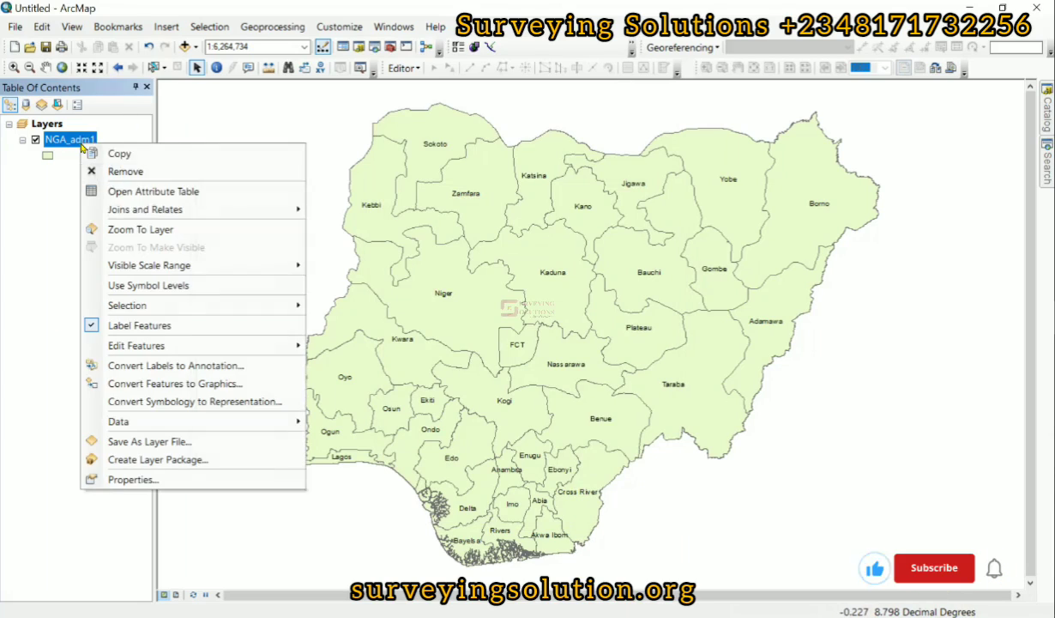
pyautogui.click(144, 189)
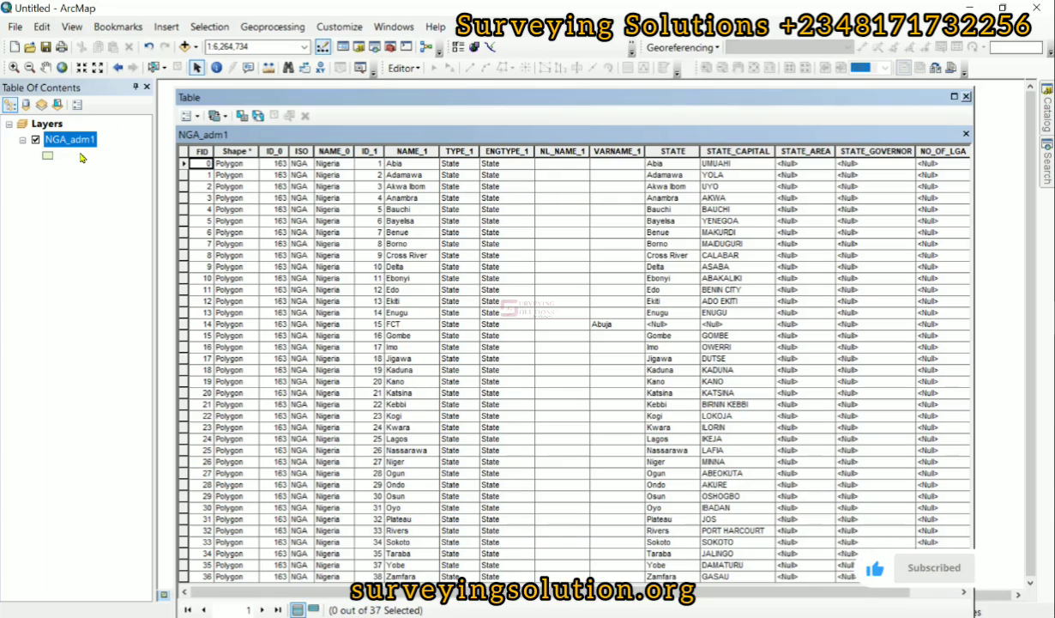
pyautogui.rightClick(661, 152)
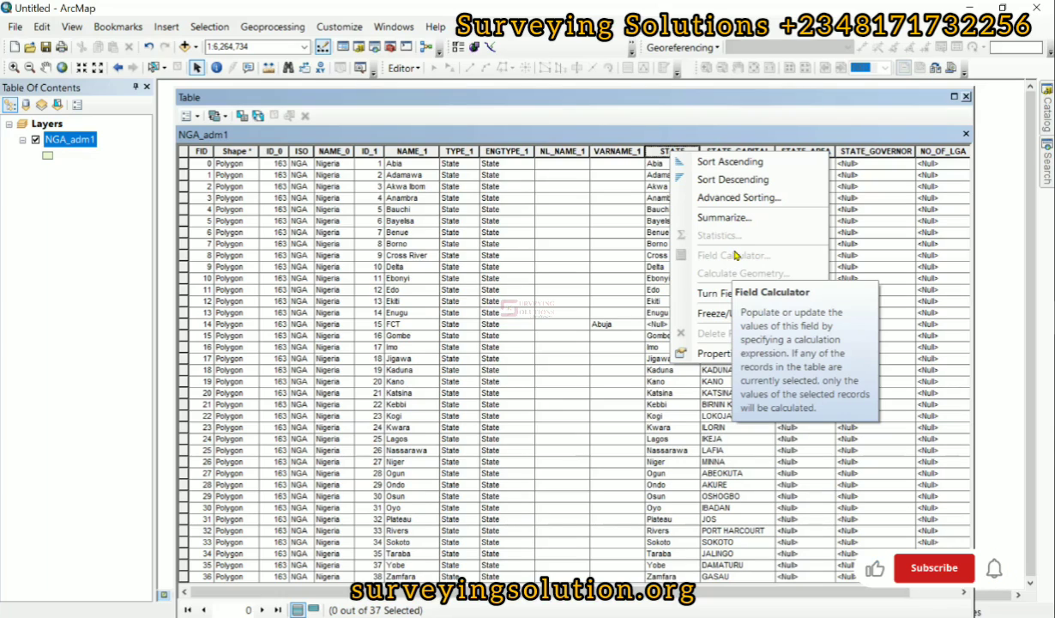
pyautogui.click(612, 198)
pyautogui.click(613, 198)
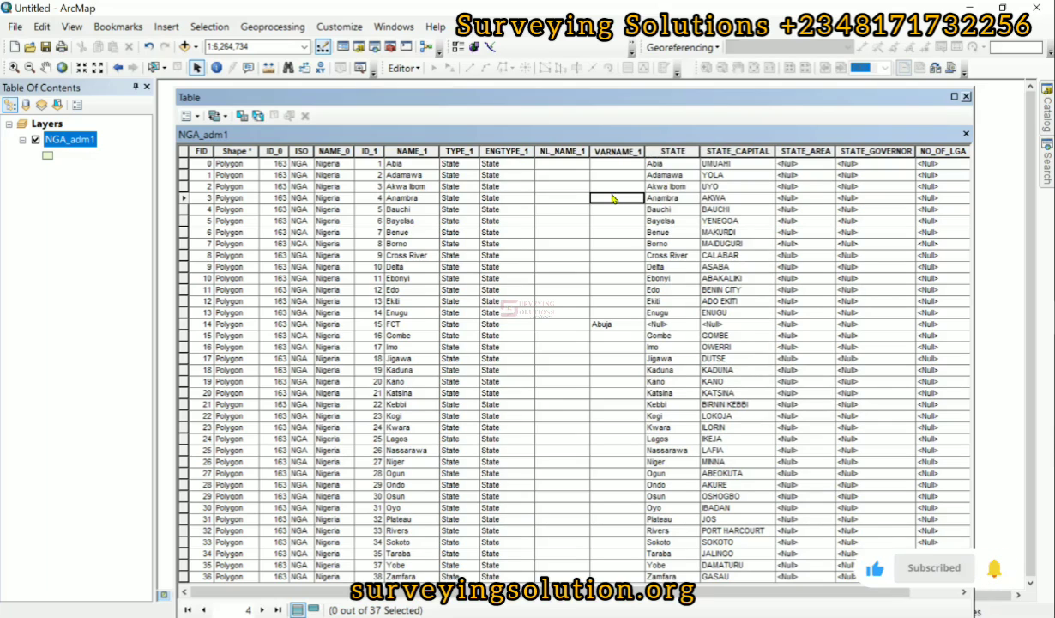
pyautogui.click(966, 97)
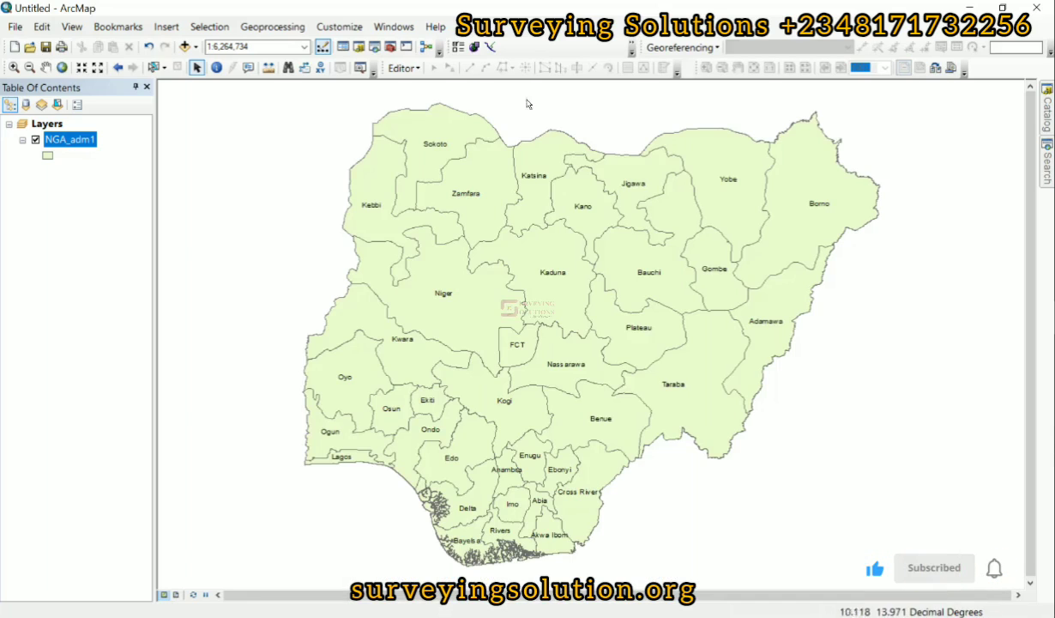
# - Export all features of the NGA_adm1 layer to a shapefile named Joined_.shp and add it to the map as a layer
pyautogui.rightClick(78, 146)
pyautogui.moveTo(214, 418)
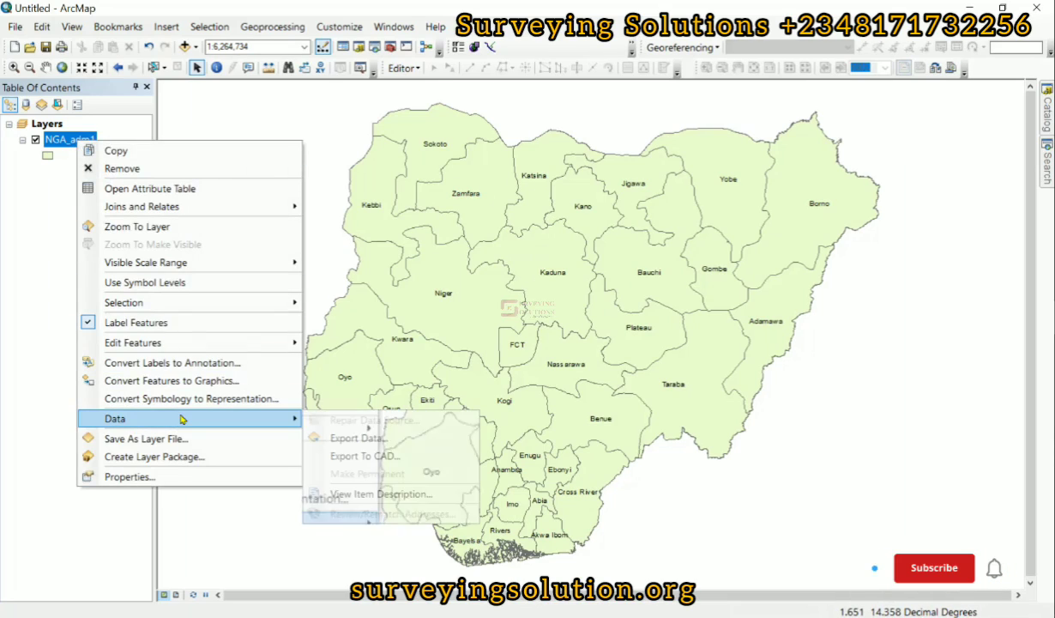
pyautogui.click(328, 438)
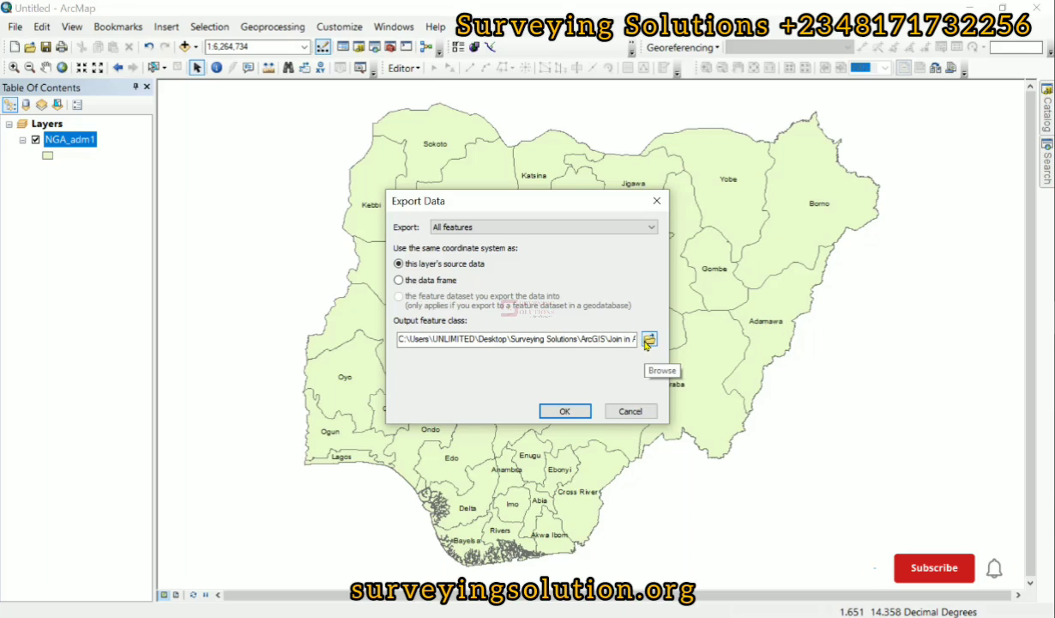
pyautogui.click(648, 341)
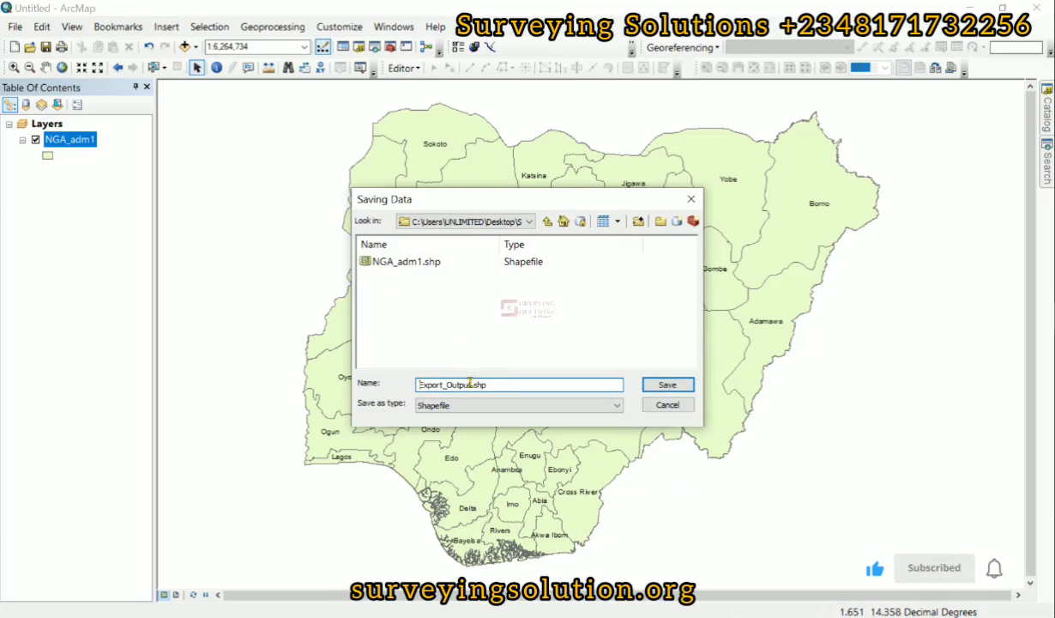
pyautogui.moveTo(421, 382); pyautogui.dragTo(362, 383)
pyautogui.write('Joined_')
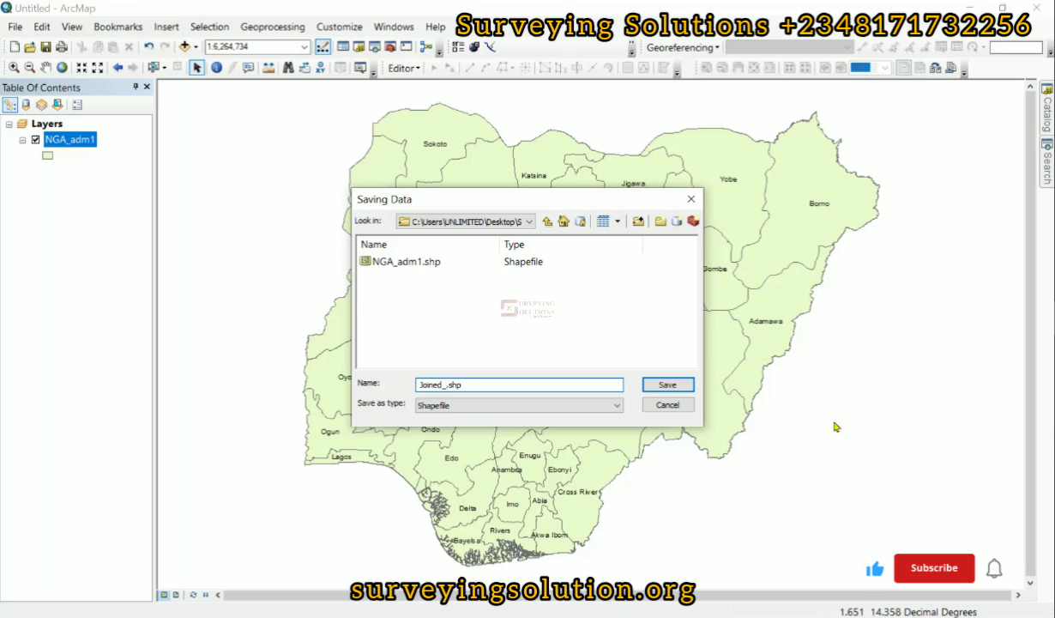
pyautogui.click(665, 385)
pyautogui.click(563, 411)
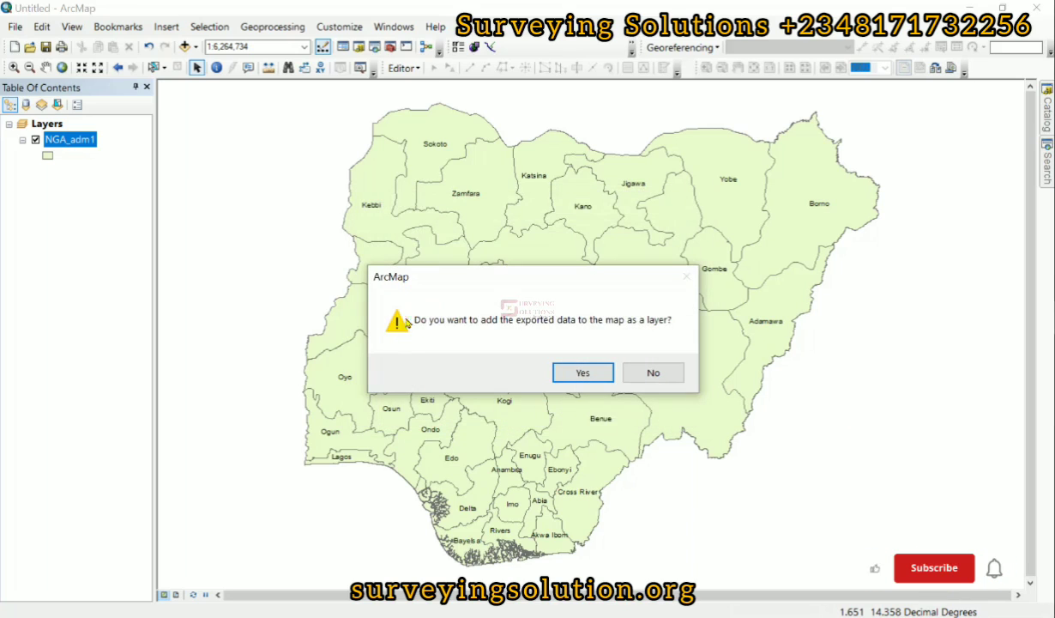
pyautogui.click(581, 378)
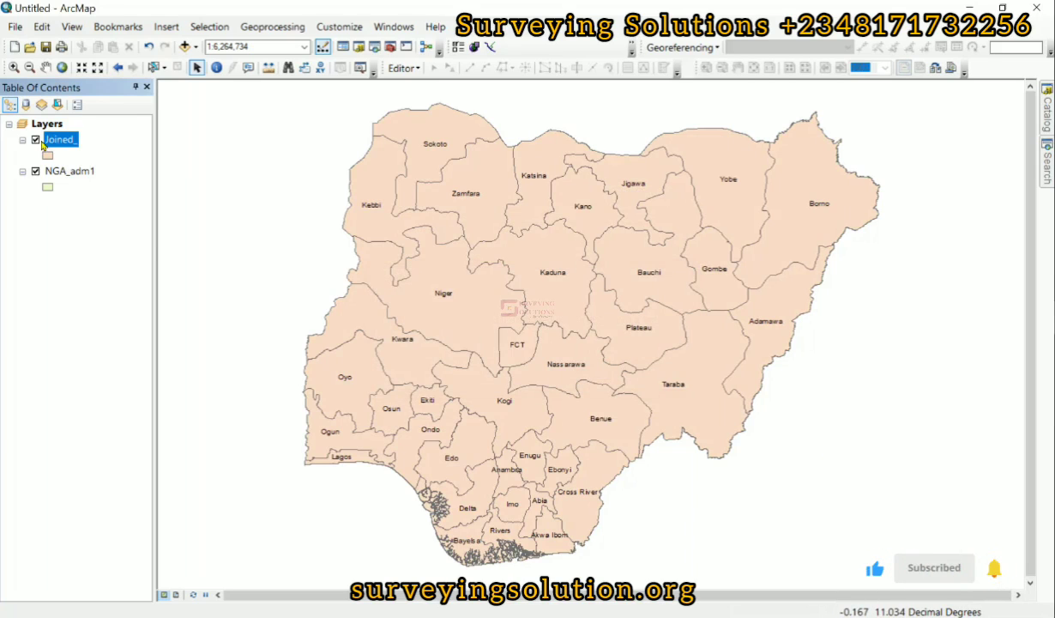
# - Open the Joined_ layer's attribute table and call up the Field Calculator for the STATE field, dismissing it without calculating
pyautogui.rightClick(55, 142)
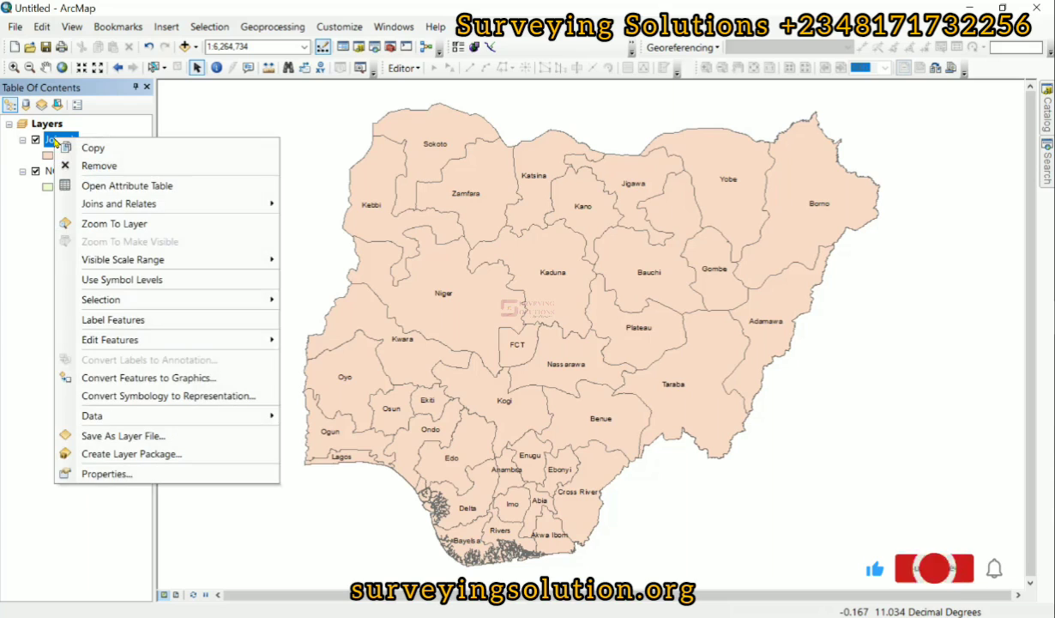
pyautogui.click(121, 186)
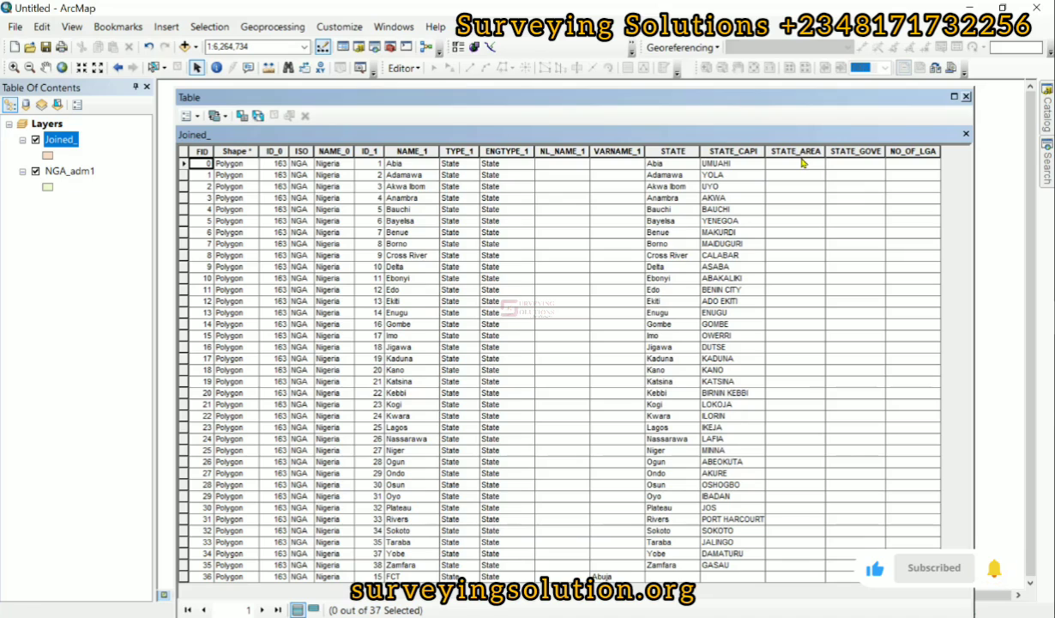
pyautogui.rightClick(670, 152)
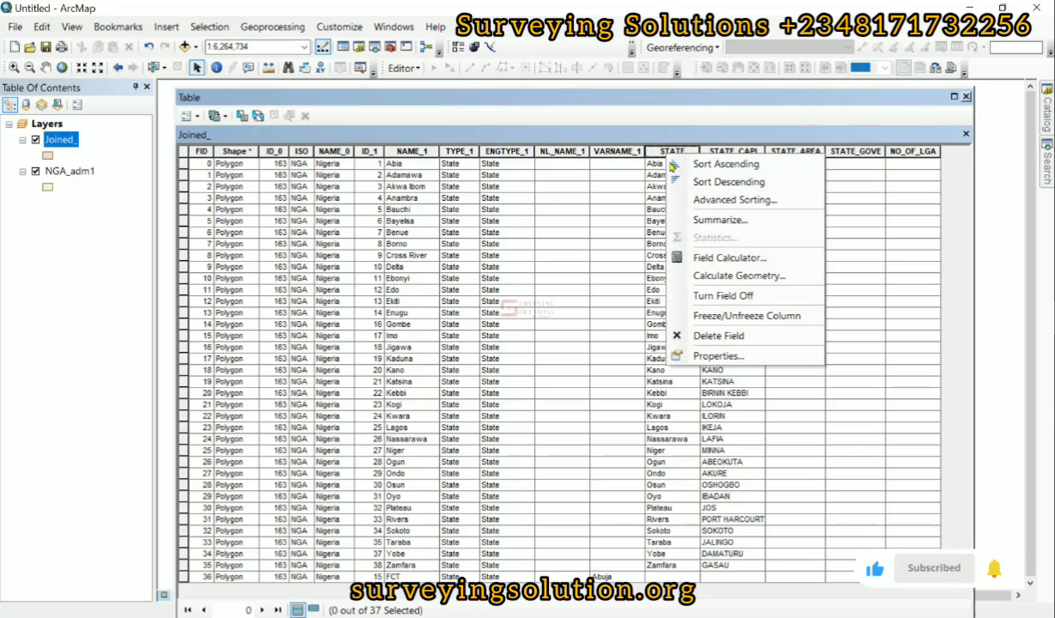
pyautogui.click(711, 259)
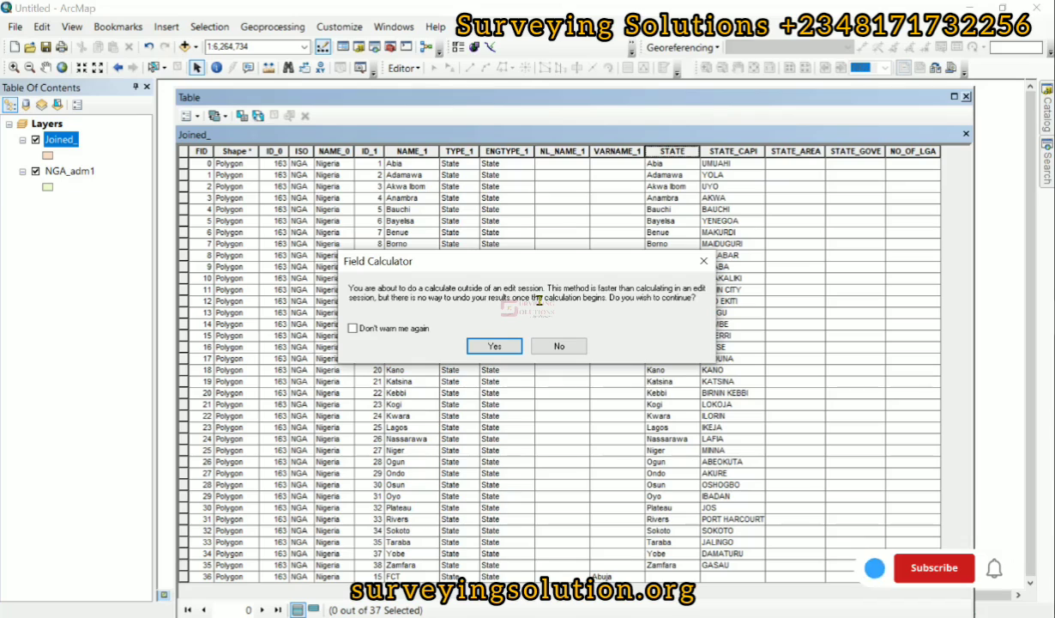
pyautogui.click(703, 260)
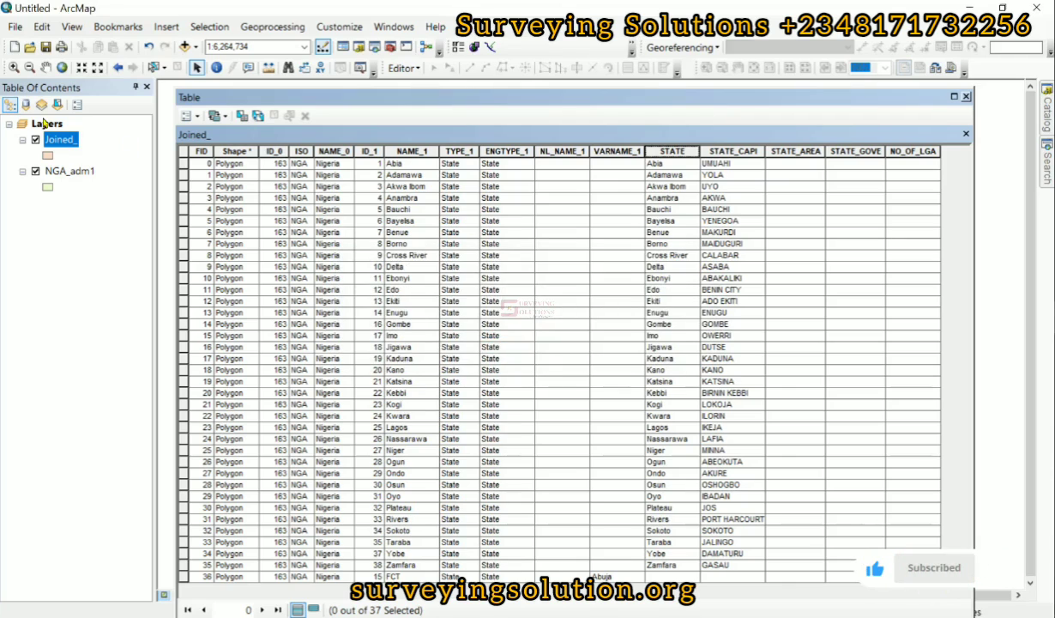
# - Check the Field Calculator for the STATE field within an edit session, then close it and stop editing
pyautogui.click(418, 68)
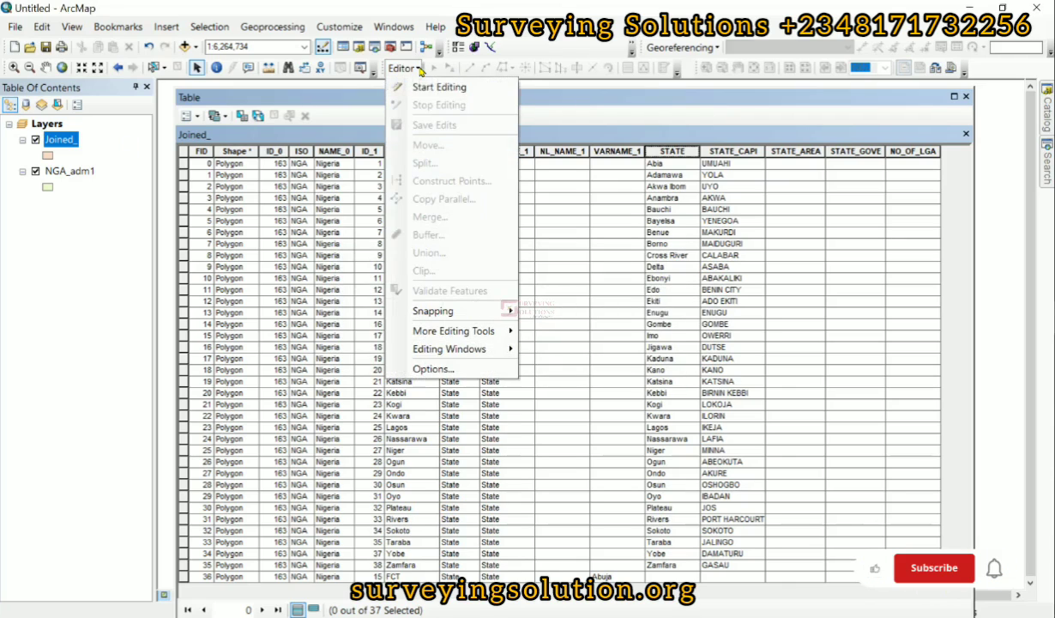
pyautogui.click(439, 86)
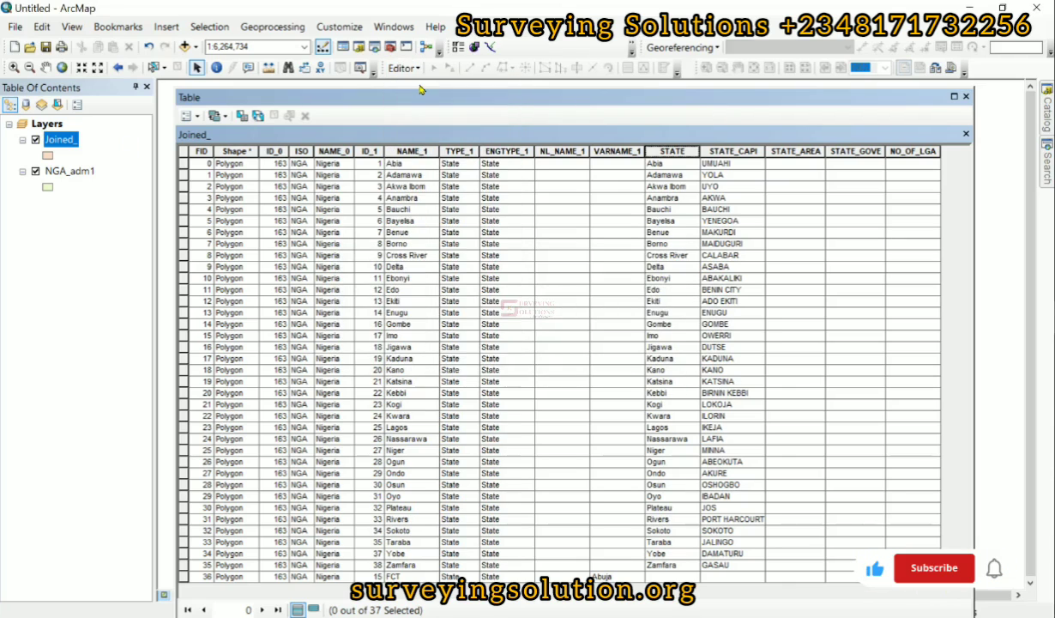
pyautogui.rightClick(657, 154)
pyautogui.click(682, 257)
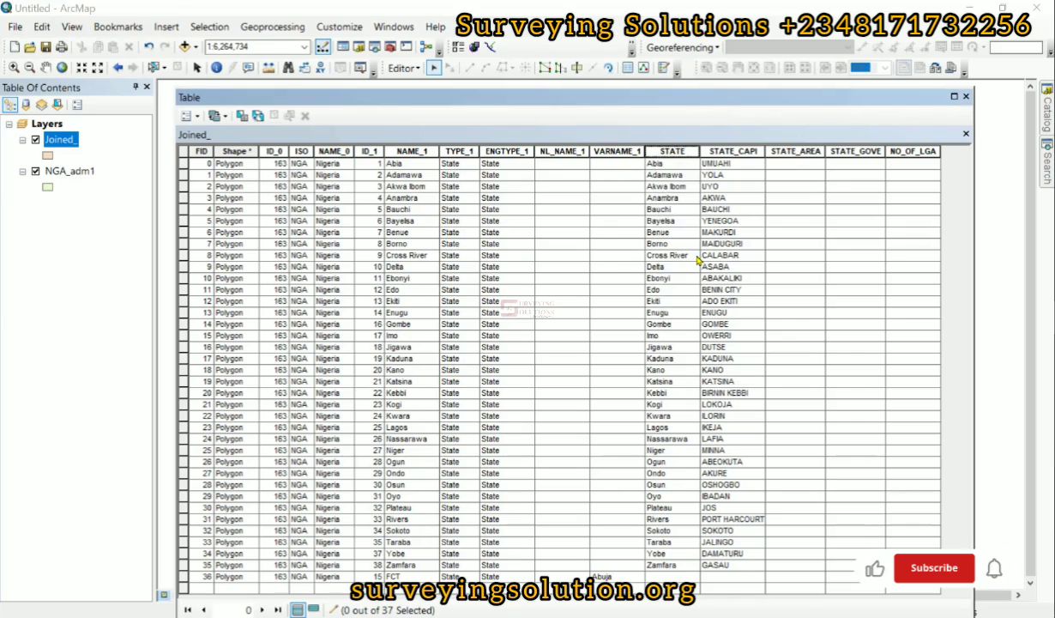
pyautogui.scroll(-3, 457, 226)
pyautogui.scroll(3, 459, 225)
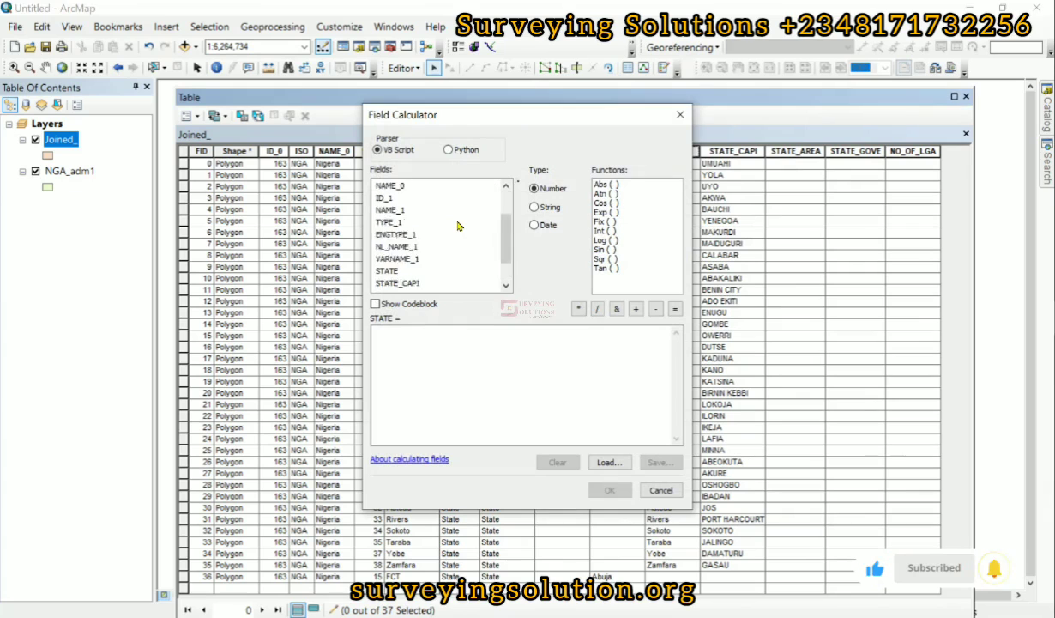
pyautogui.click(679, 117)
pyautogui.click(403, 68)
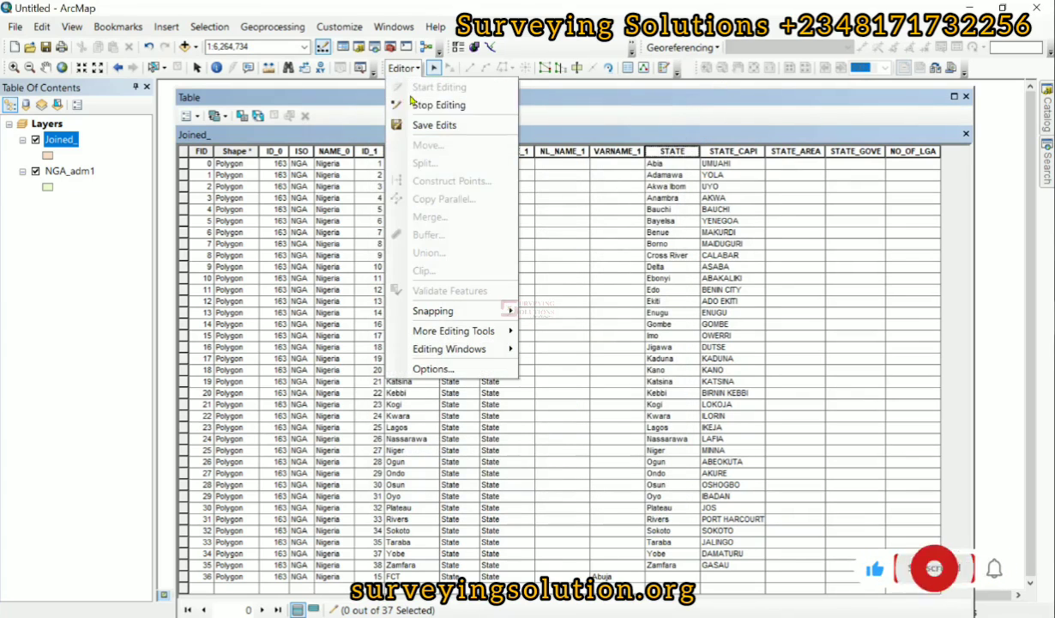
pyautogui.click(416, 106)
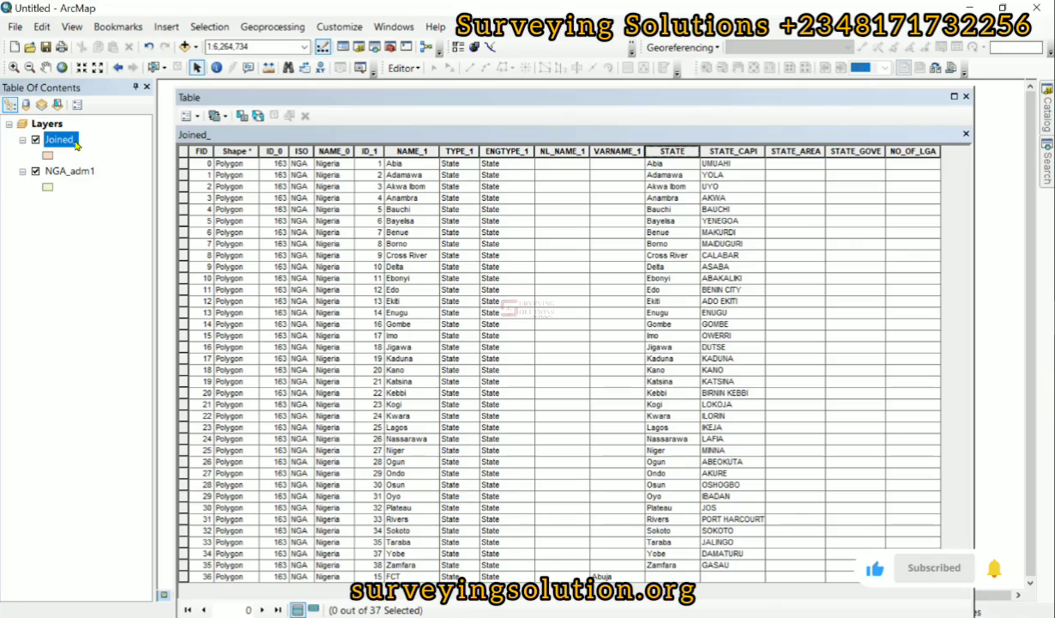
# - Examine the join and relate options available for the Joined_ layer without applying any
pyautogui.click(76, 141)
pyautogui.rightClick(69, 142)
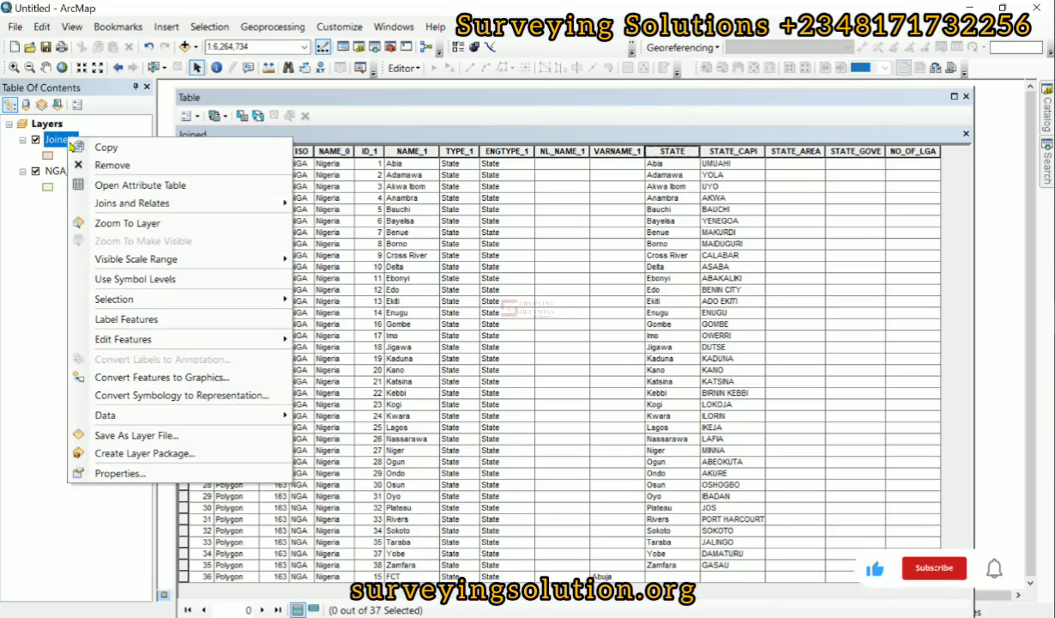
pyautogui.moveTo(181, 211)
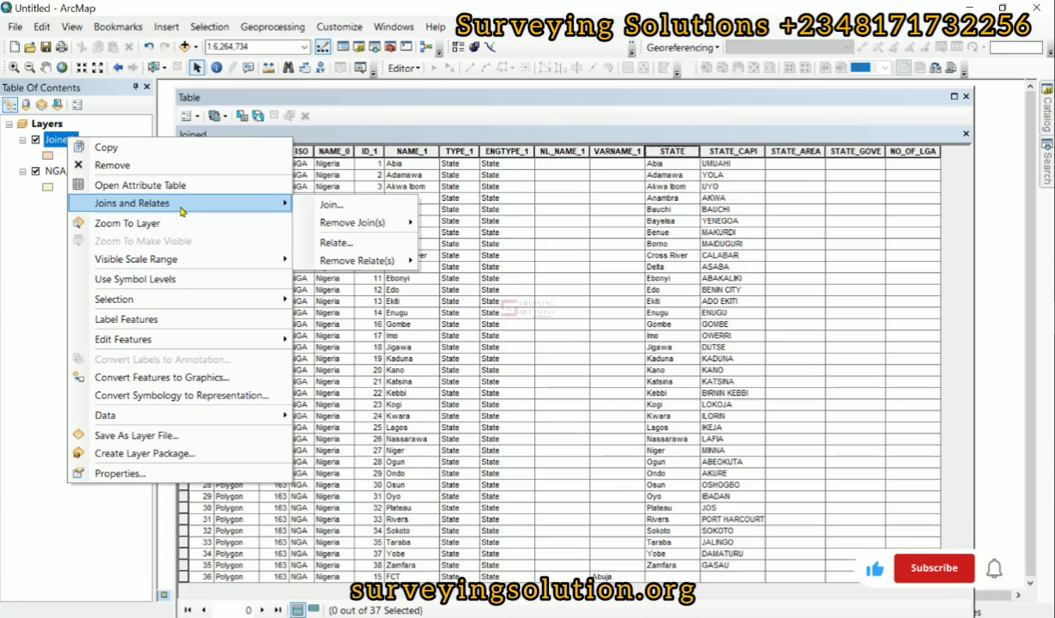
pyautogui.click(17, 244)
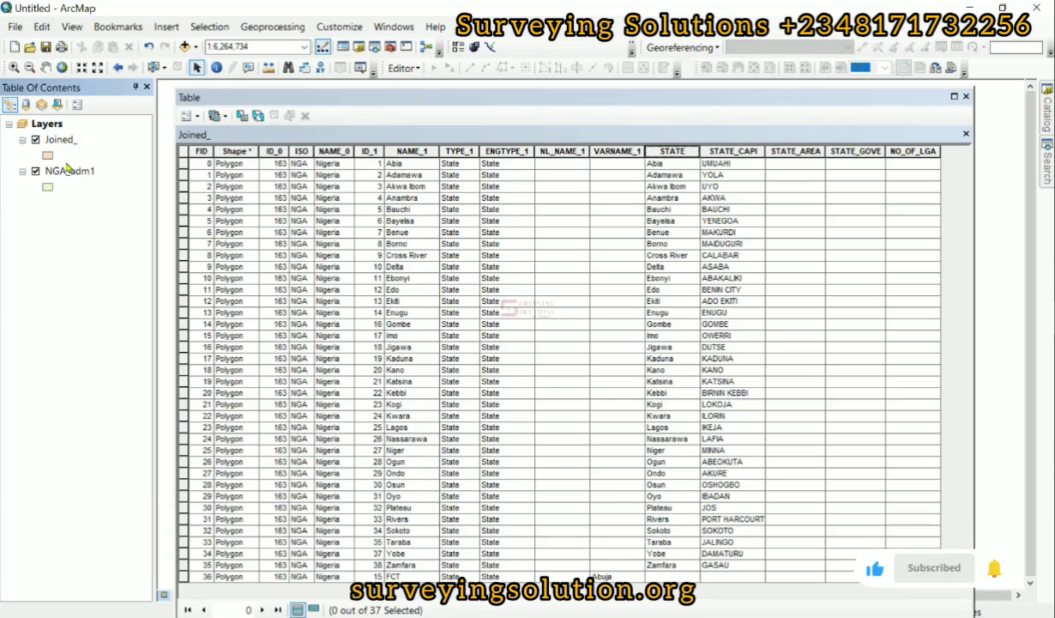